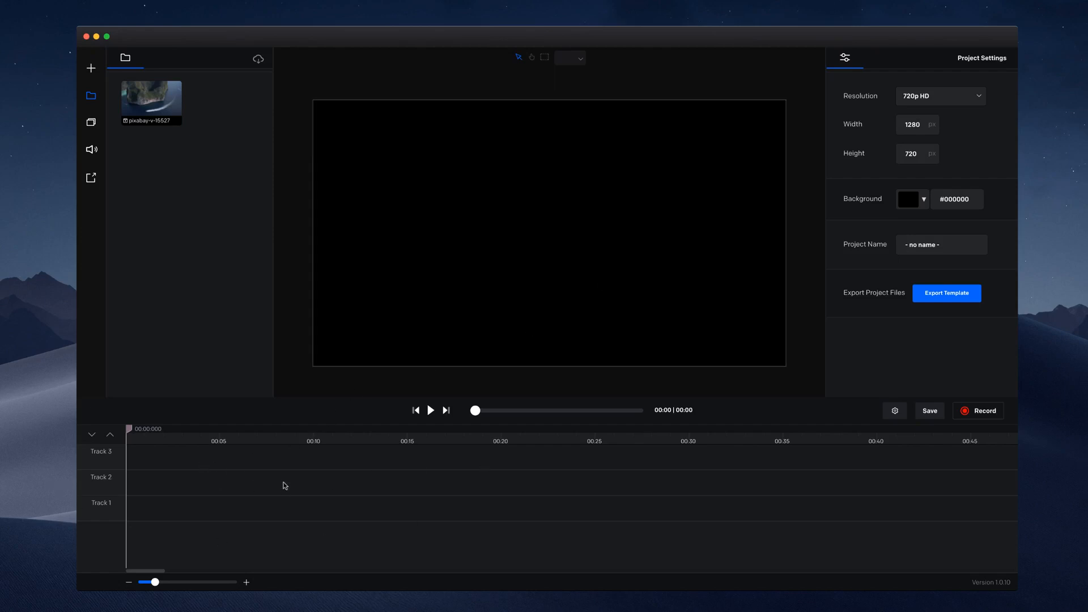
Place the pixabay-v-15527 video at the start of Track 1, scaled to fit the canvas, and move the playhead to about 4.87 s.
drag(155, 96, 167, 505)
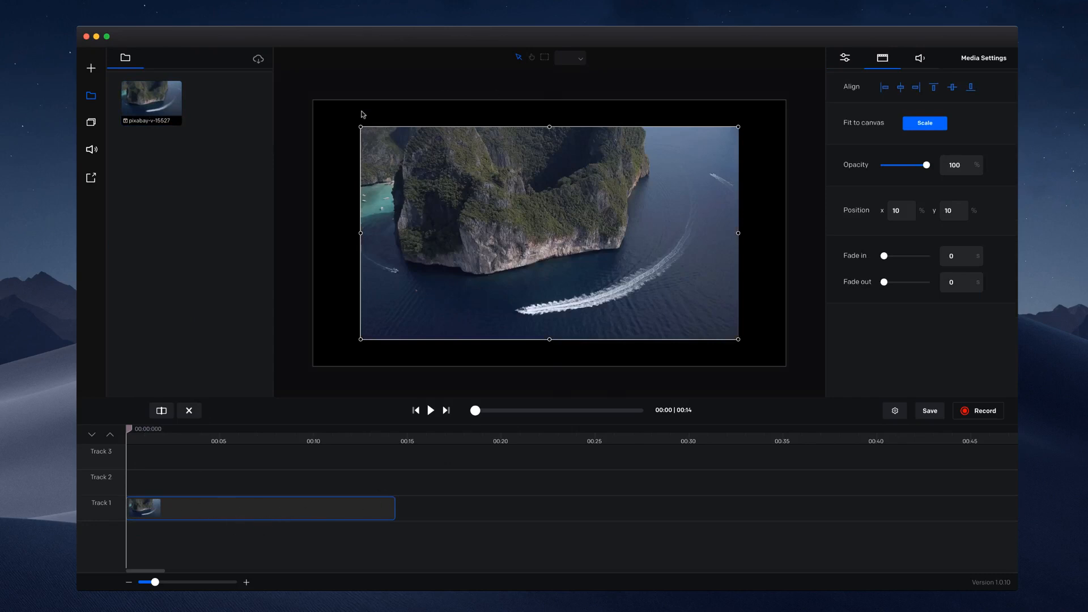
click(922, 130)
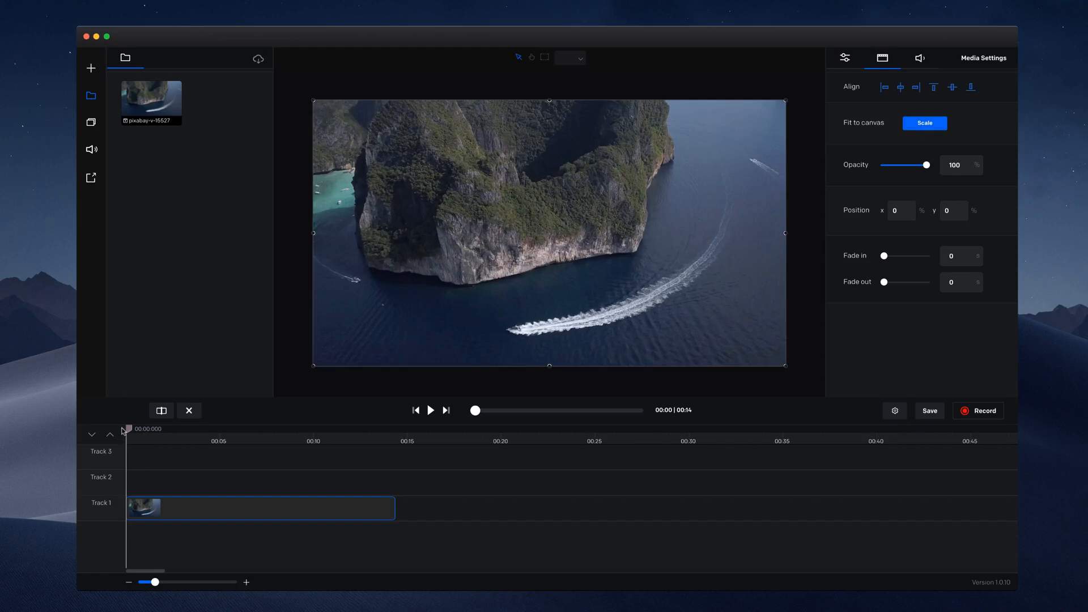
drag(129, 438, 226, 428)
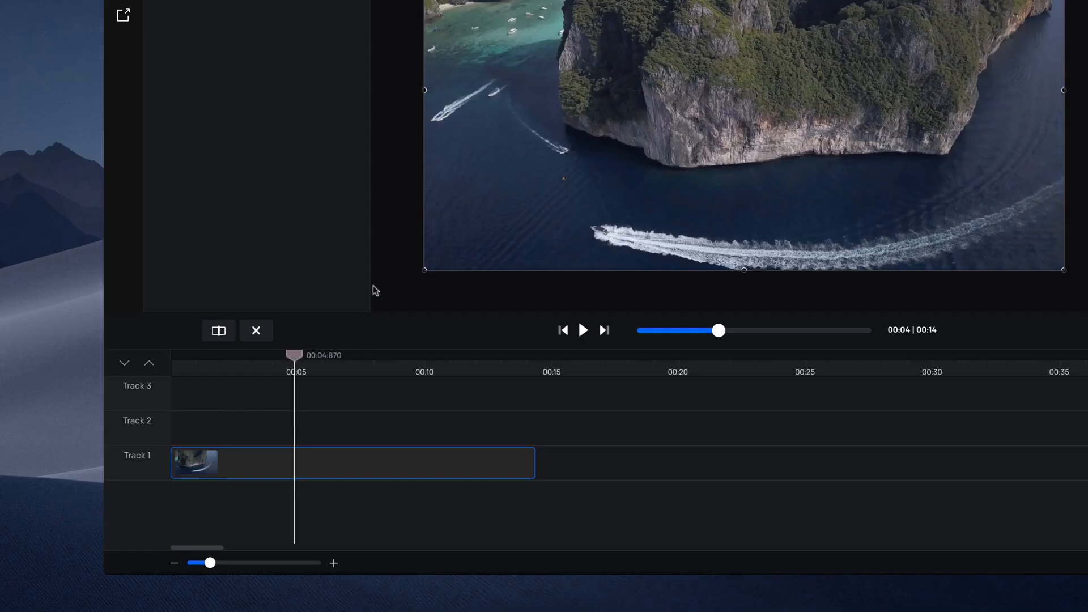
Enlarge the timeline area and add one new track below and one above the existing tracks.
drag(391, 316, 399, 258)
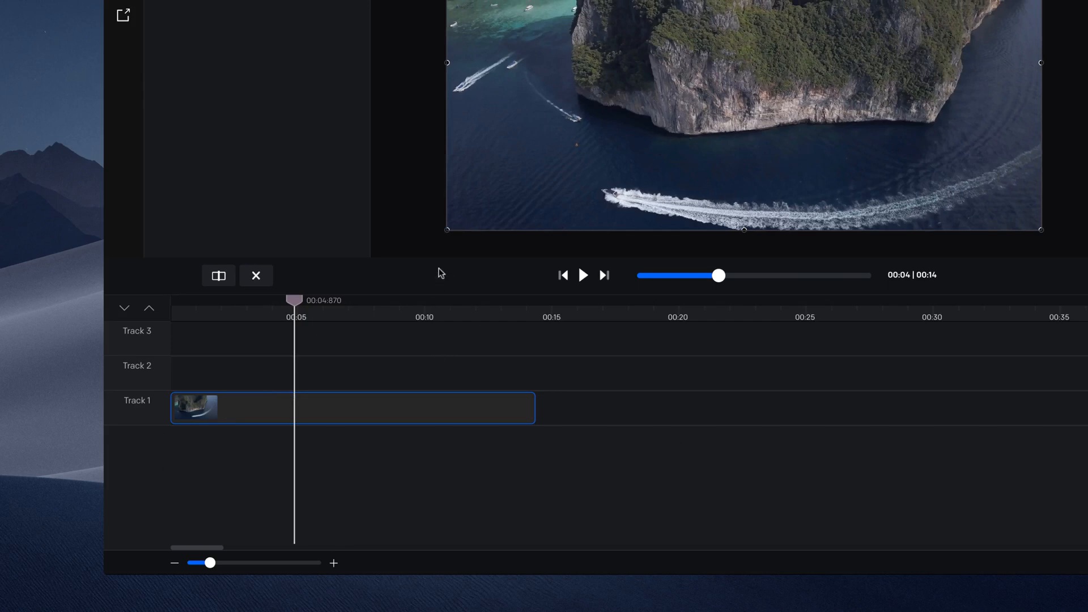
click(124, 309)
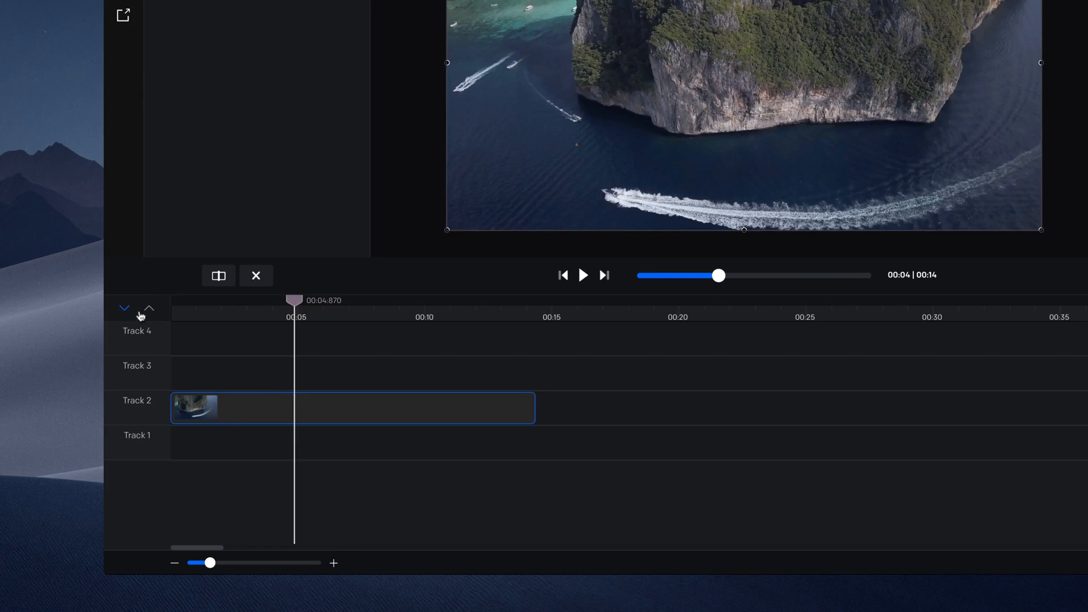
click(148, 309)
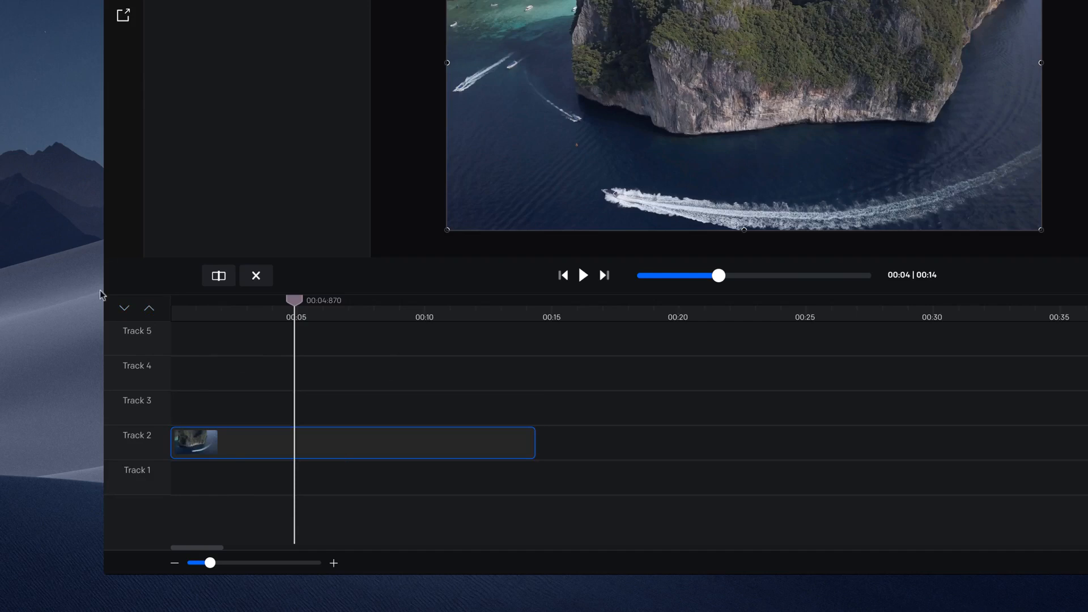
drag(595, 260, 593, 268)
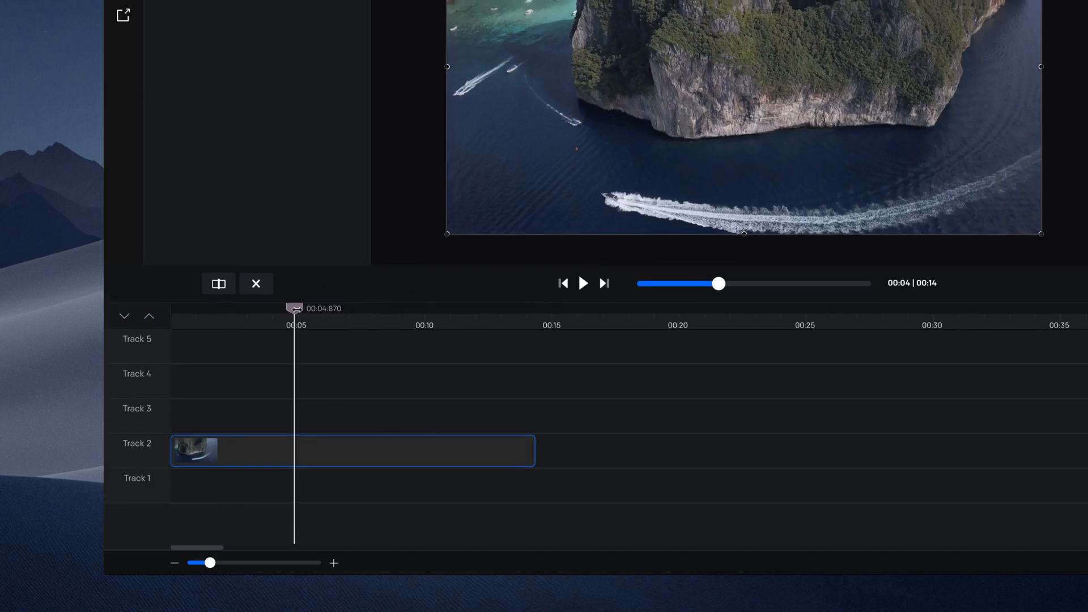
Split the video clip on Track 2 at about 10.03 s.
drag(297, 306, 428, 322)
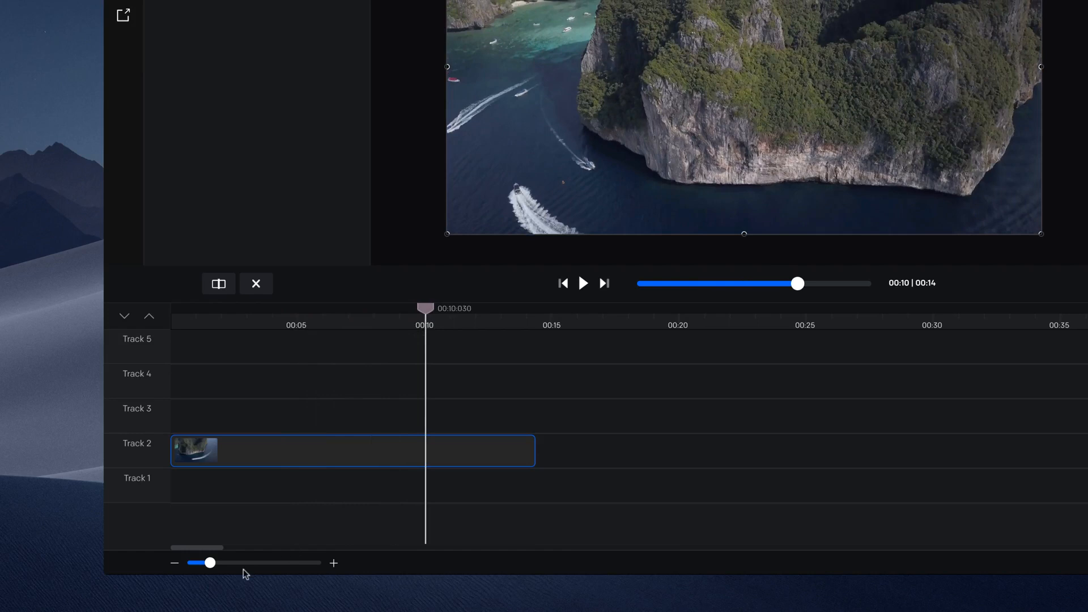
drag(210, 562, 243, 566)
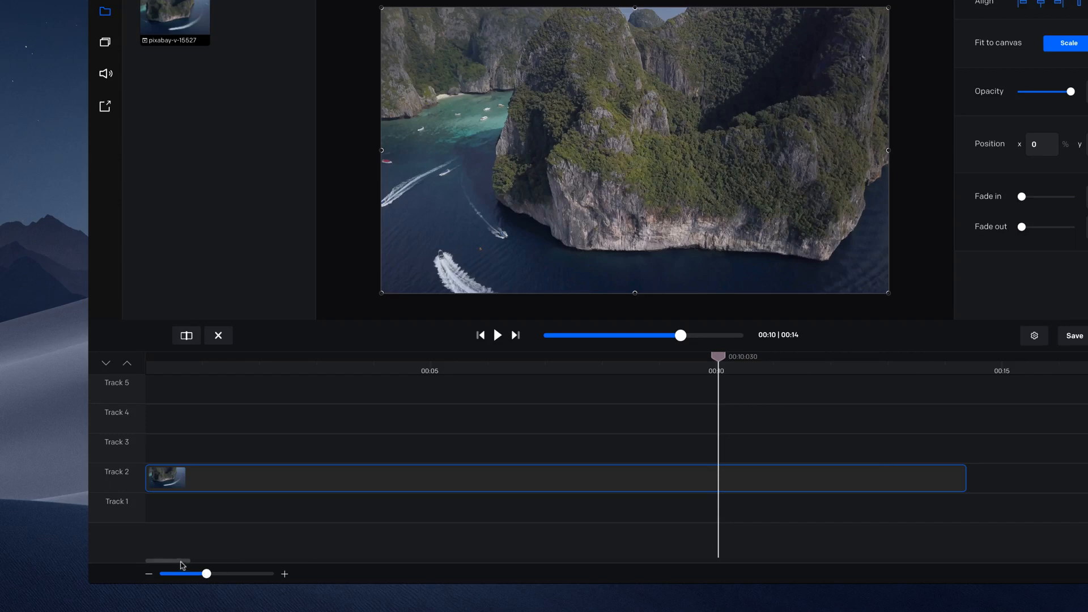
drag(180, 563, 197, 563)
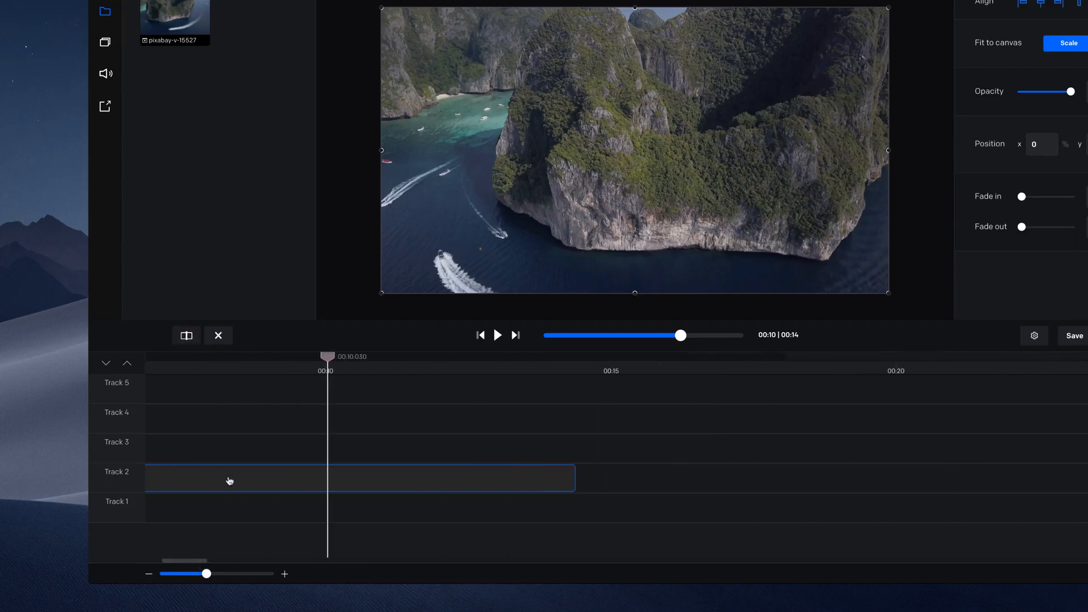
click(188, 338)
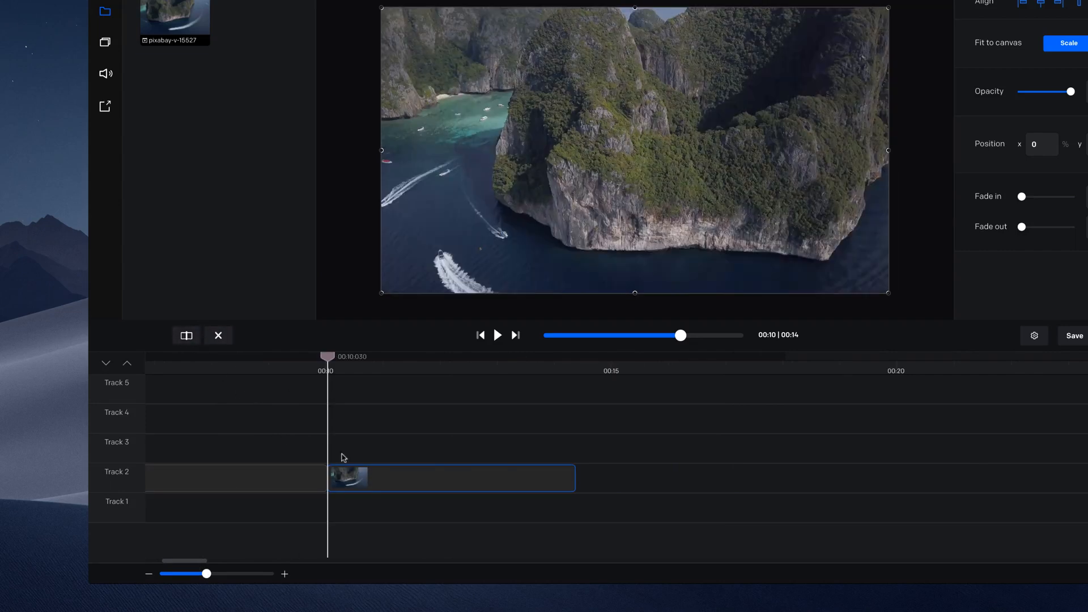
Move the segment after the 10-second split up to Track 3 and delete it.
drag(329, 359, 288, 364)
drag(376, 478, 379, 452)
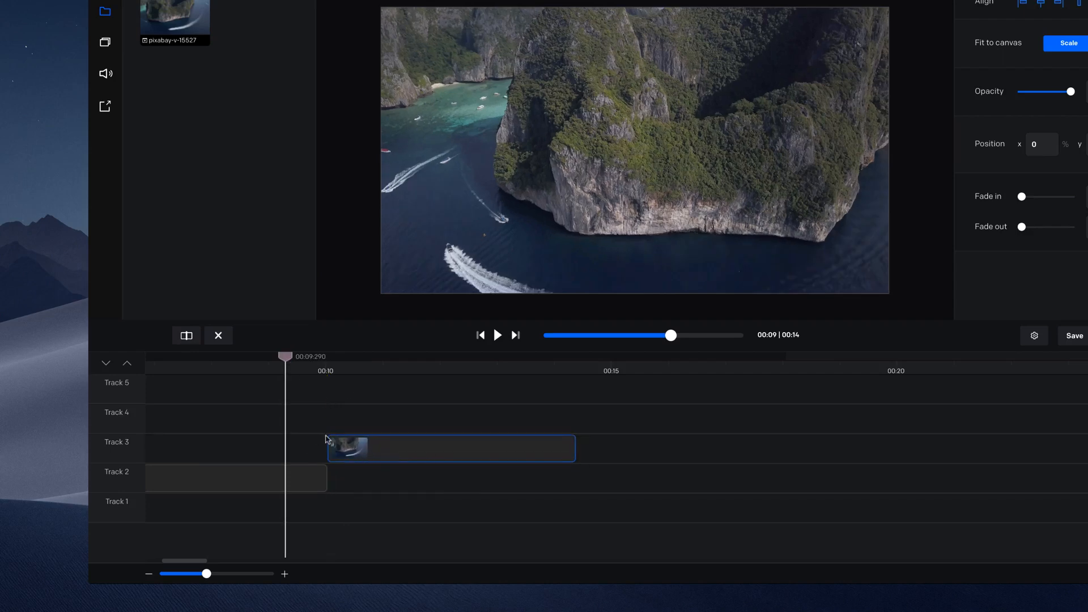
click(317, 485)
mouse_move(360, 449)
mouse_down()
mouse_move(420, 452)
mouse_move(357, 452)
mouse_move(389, 450)
mouse_move(372, 449)
mouse_up()
click(218, 337)
Split the remaining clip on Track 2 at about 5.01 s.
drag(204, 574, 170, 562)
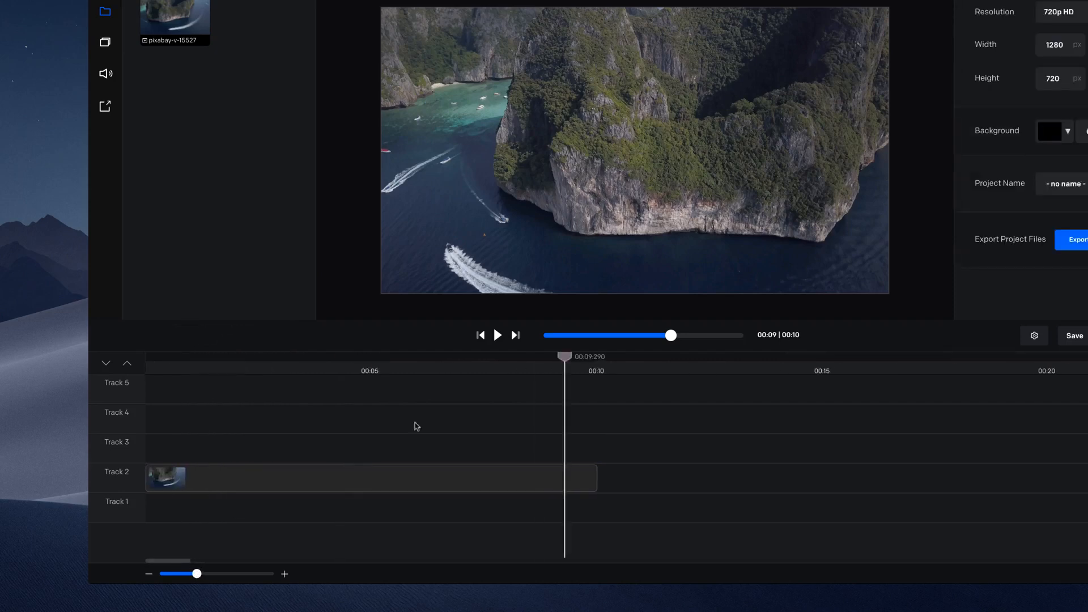
drag(559, 359, 371, 357)
click(403, 470)
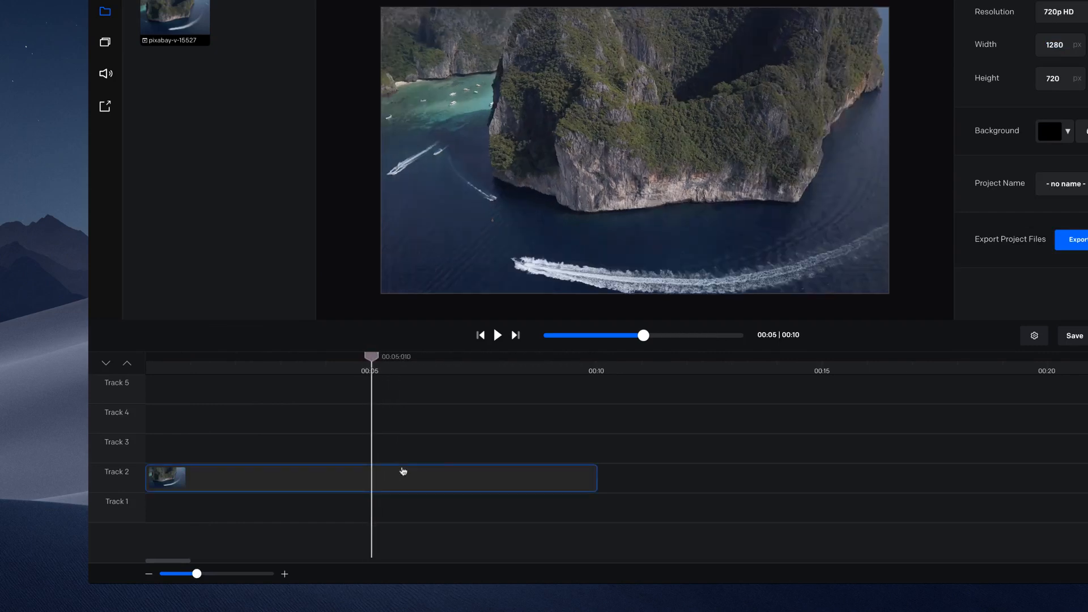
click(366, 484)
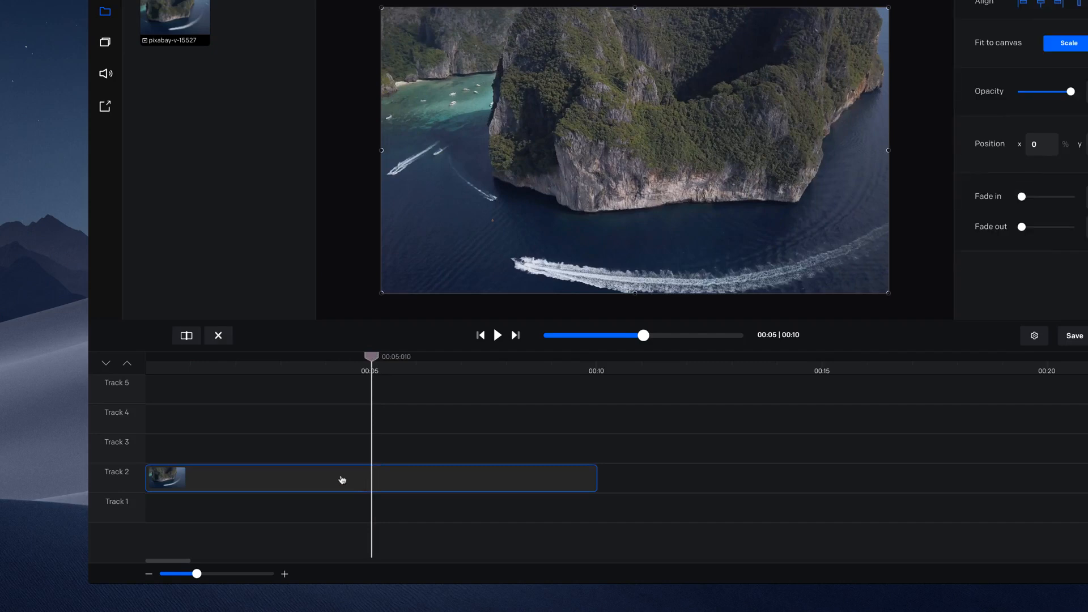
key(s)
Duplicate the second segment of the Track 2 clip and delete the duplicate.
drag(361, 357, 313, 357)
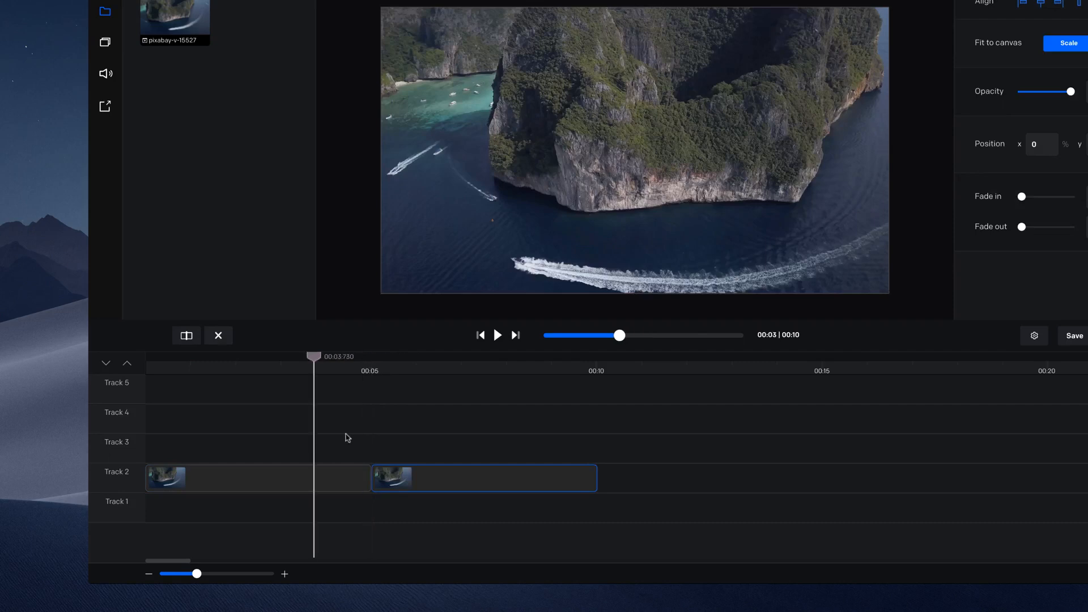
mouse_move(392, 476)
mouse_down()
mouse_move(447, 476)
mouse_move(399, 480)
mouse_up()
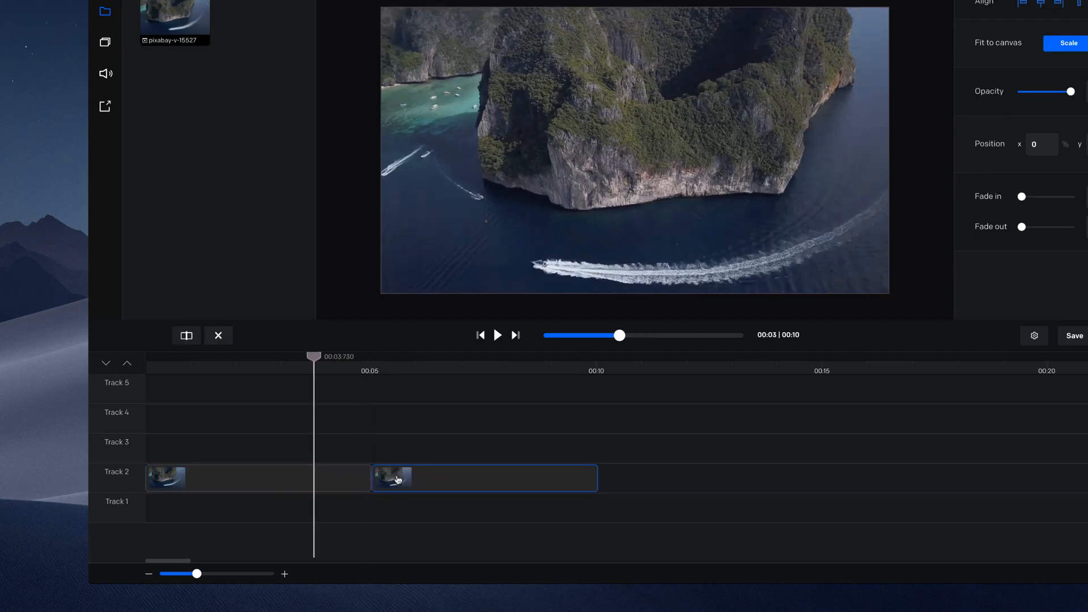
key(ctrl+d)
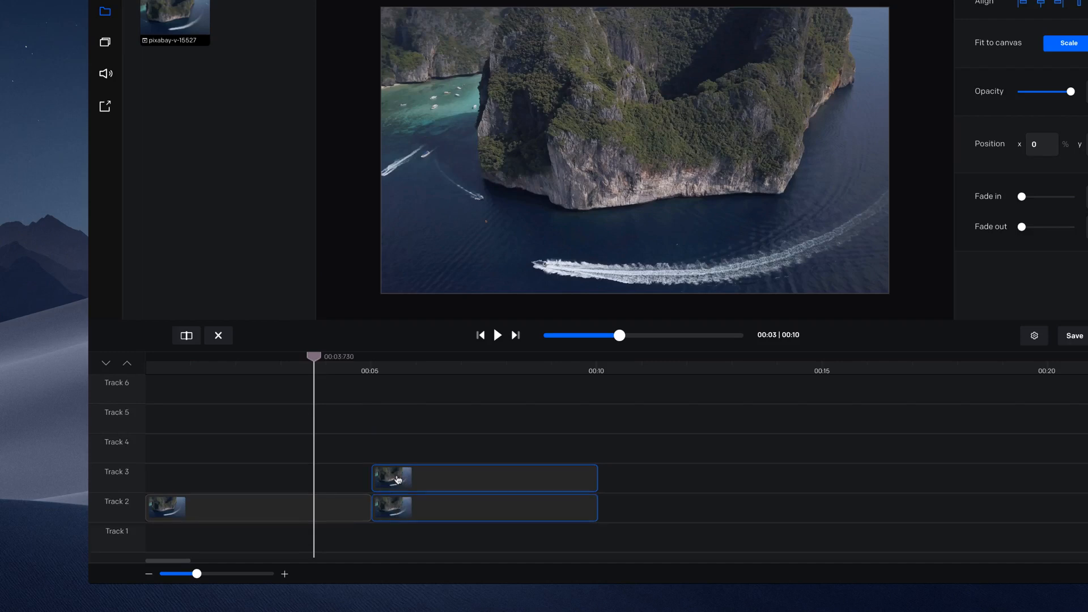
mouse_move(426, 482)
mouse_down()
mouse_move(417, 439)
mouse_move(437, 481)
mouse_move(425, 481)
mouse_up()
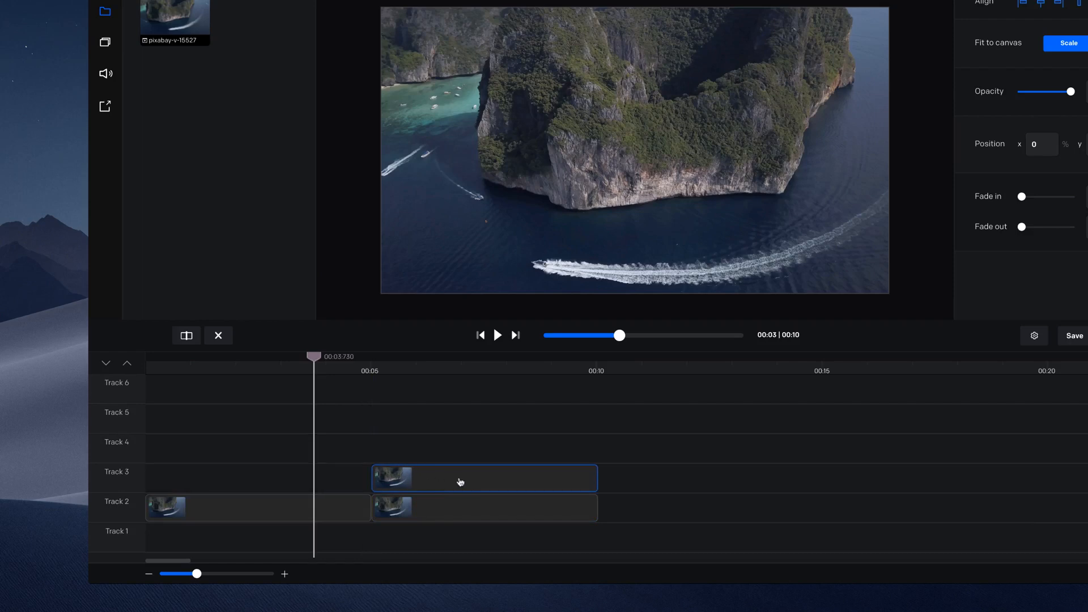
key(Delete)
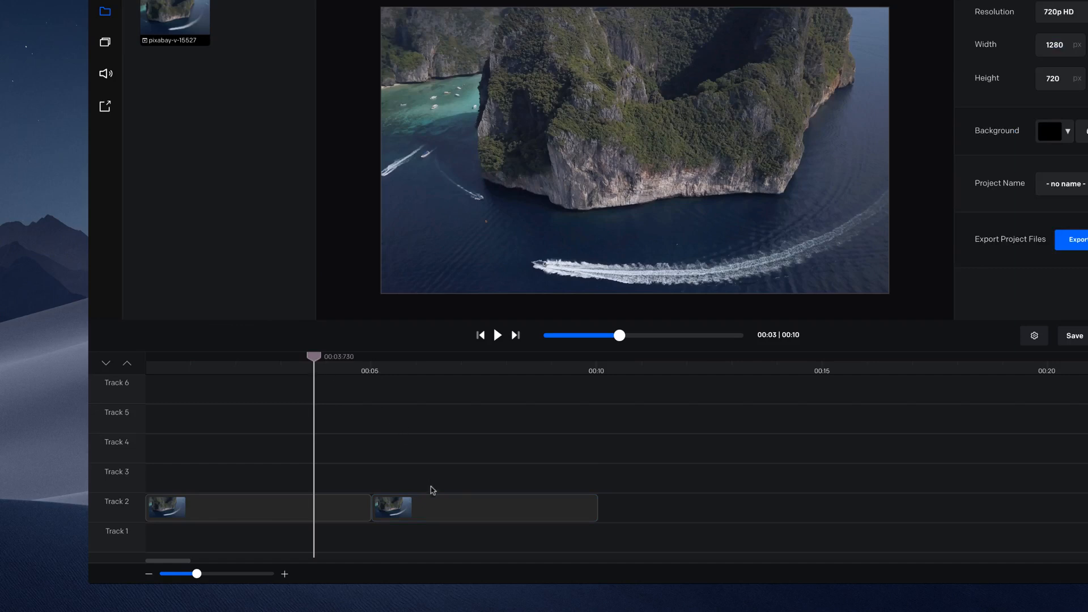
Shift the second video segment onto Track 3, starting at about 1 s, and delete it.
drag(437, 500, 455, 481)
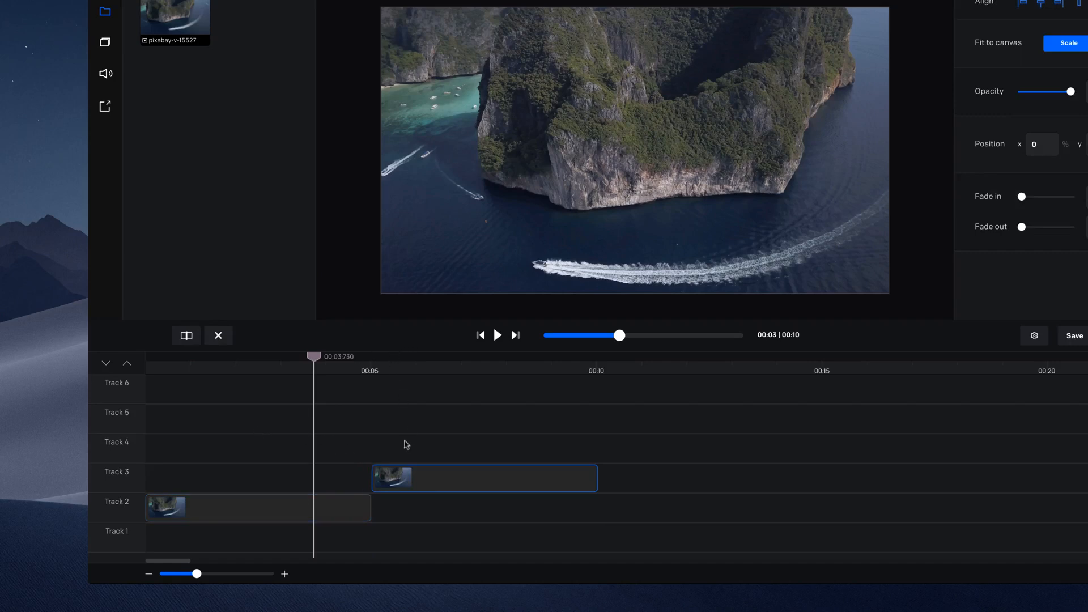
drag(315, 357, 130, 374)
drag(466, 478, 295, 479)
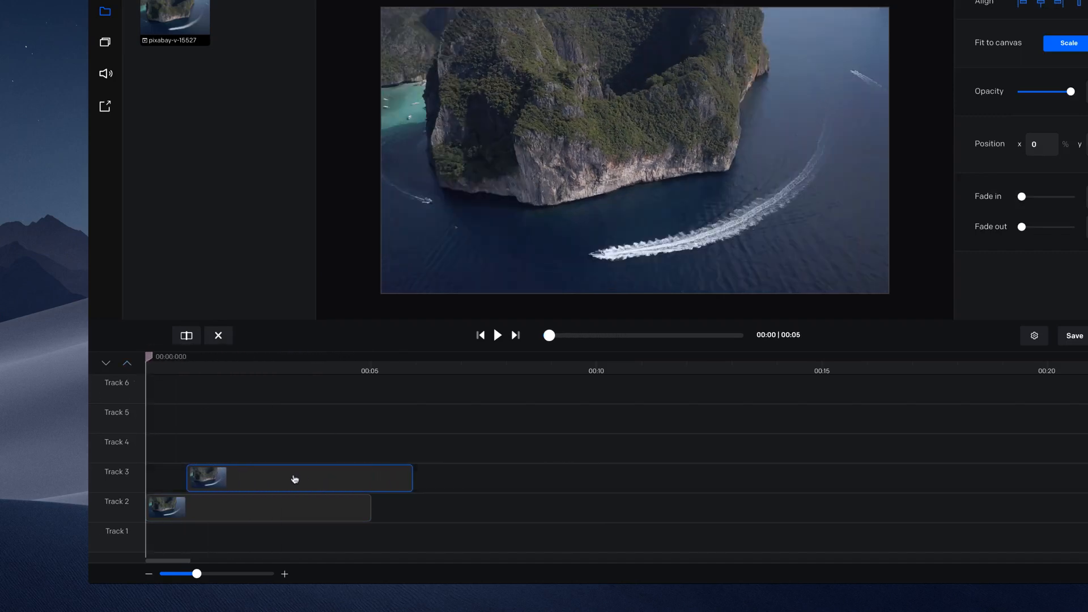
click(219, 335)
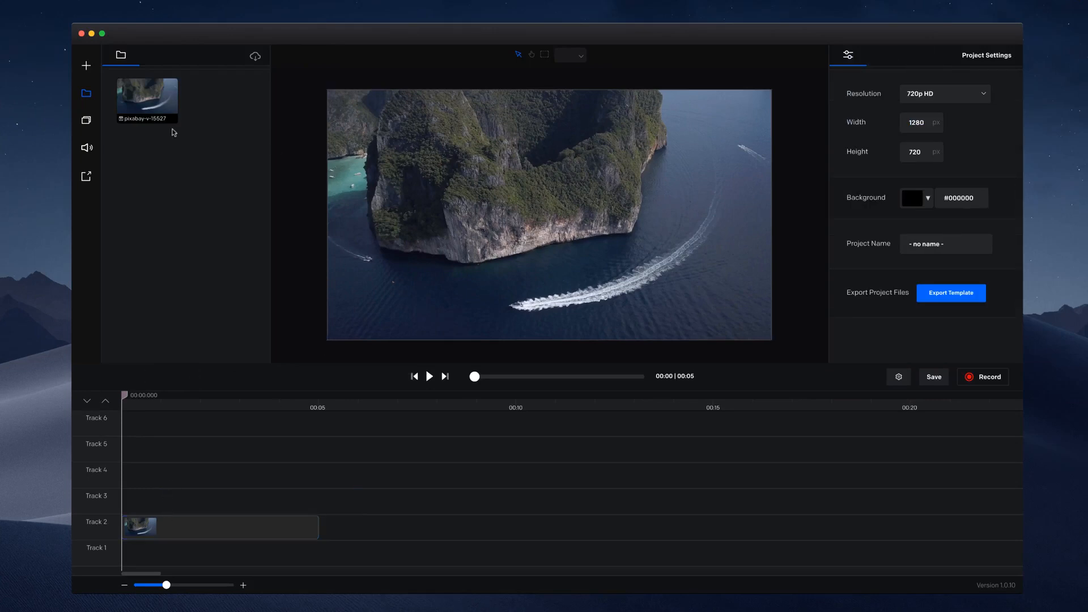
Add the purple smoke image from the background images at the start of Track 3, above the video clip.
click(86, 120)
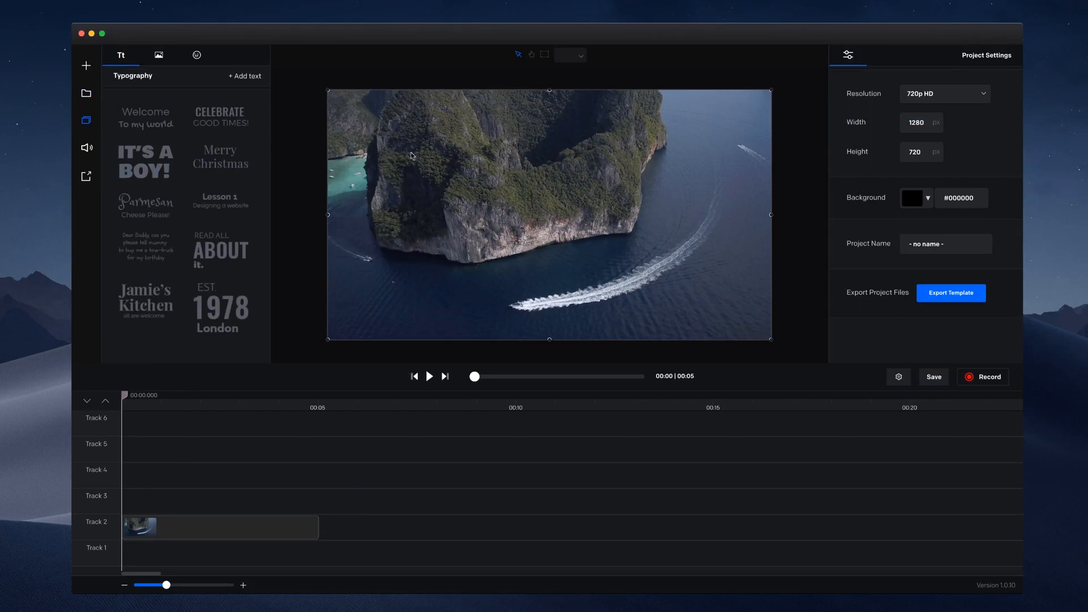
click(159, 54)
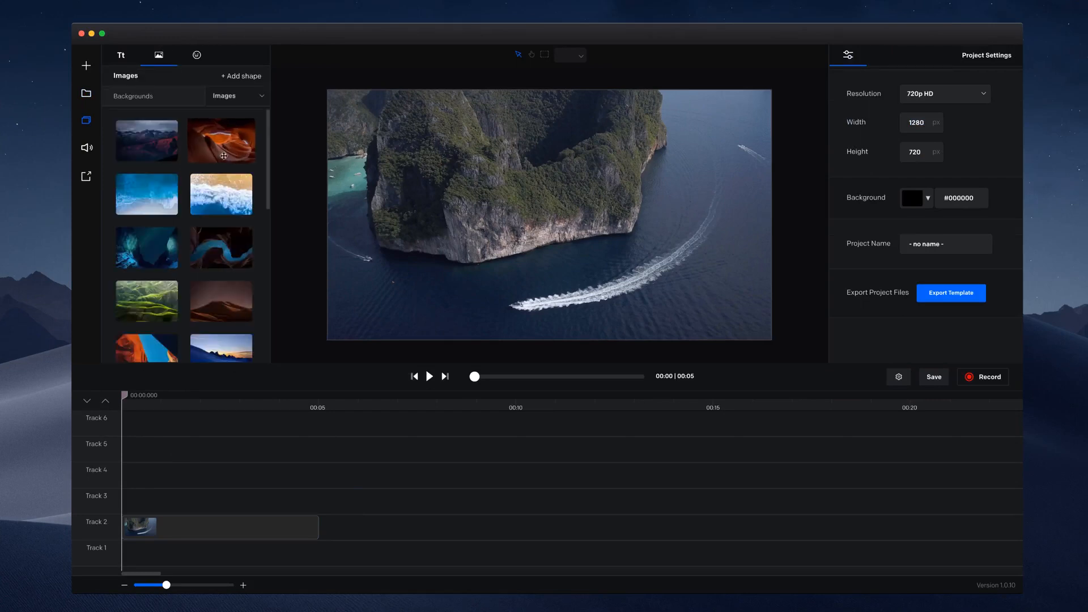
scroll(215, 215, down, 3)
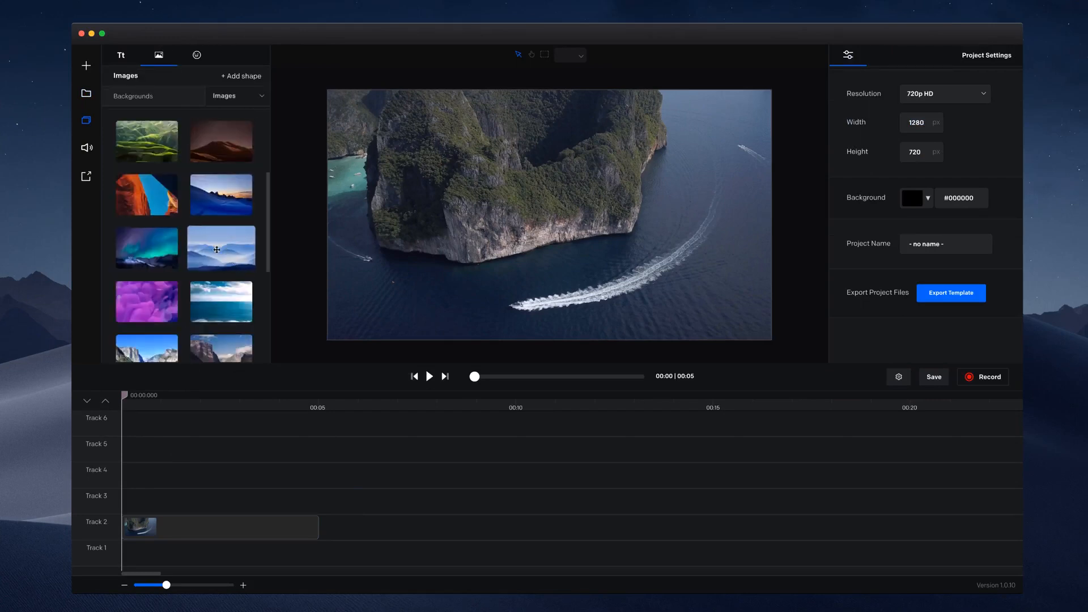
drag(147, 301, 485, 287)
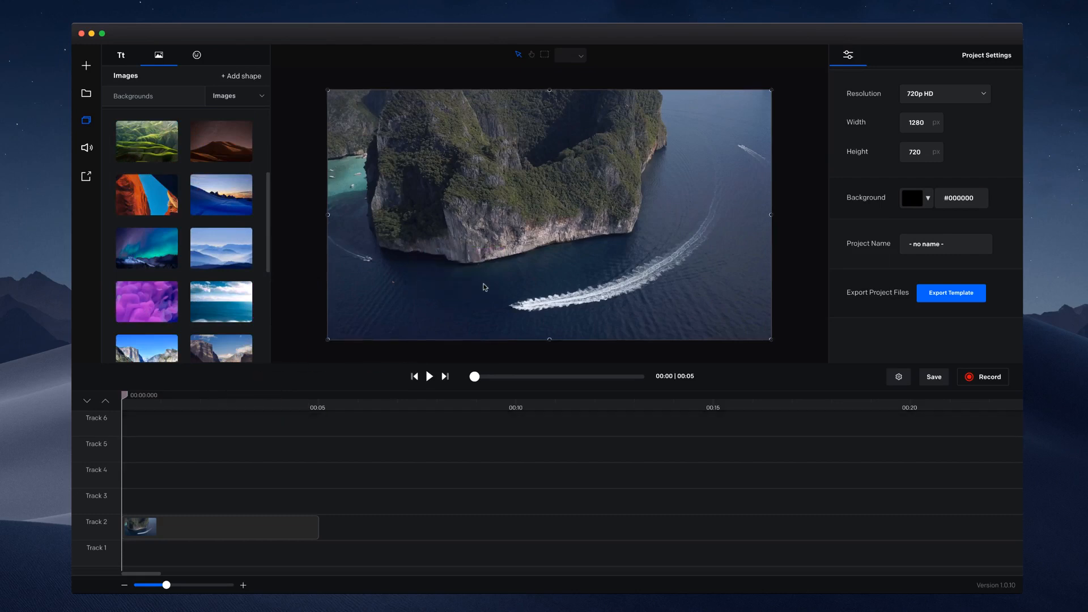
drag(234, 425, 200, 526)
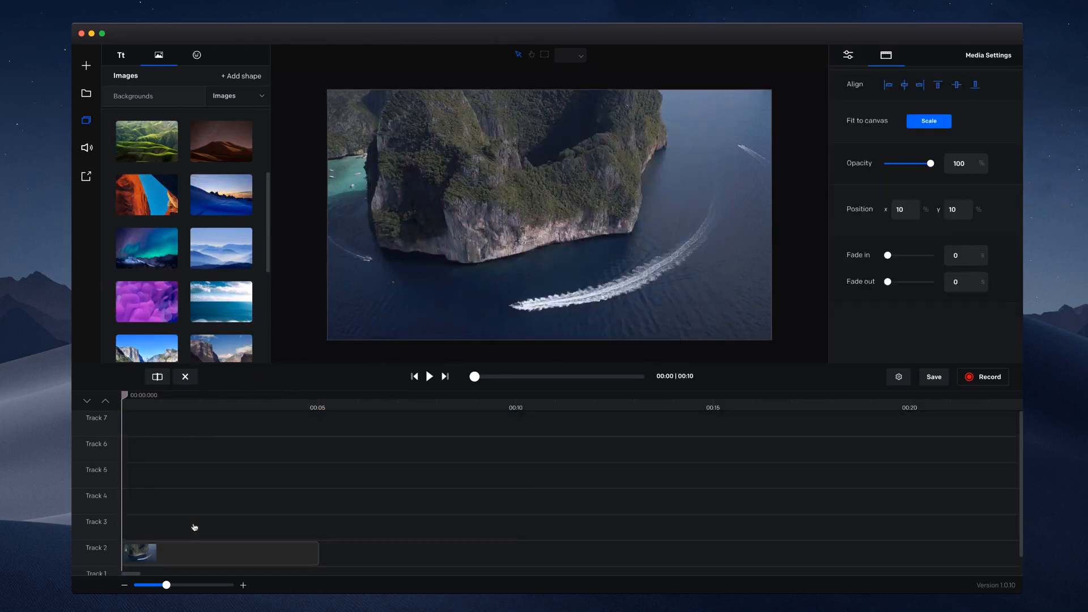
scroll(161, 498, down, 1)
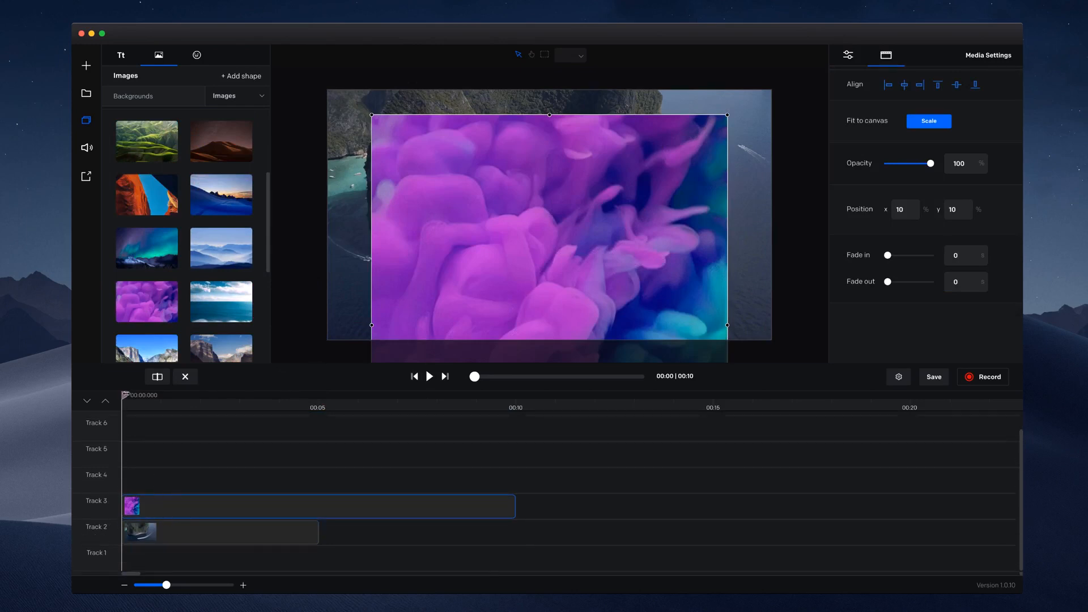
Move the purple smoke image down to Track 1 so it sits beneath the video, with the playhead at about 0.91 s.
drag(126, 393, 160, 394)
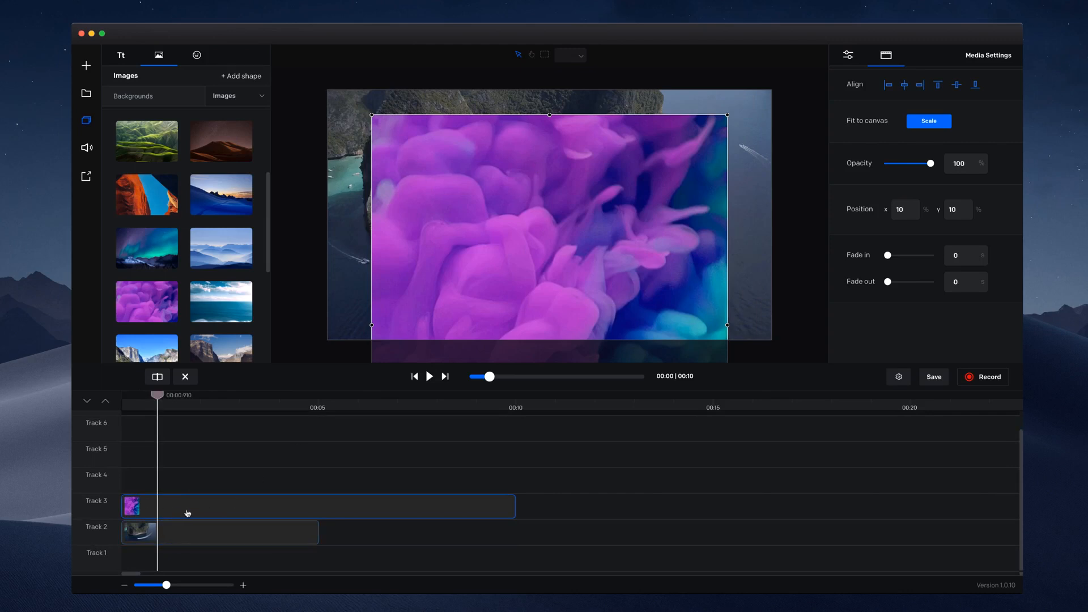
click(180, 541)
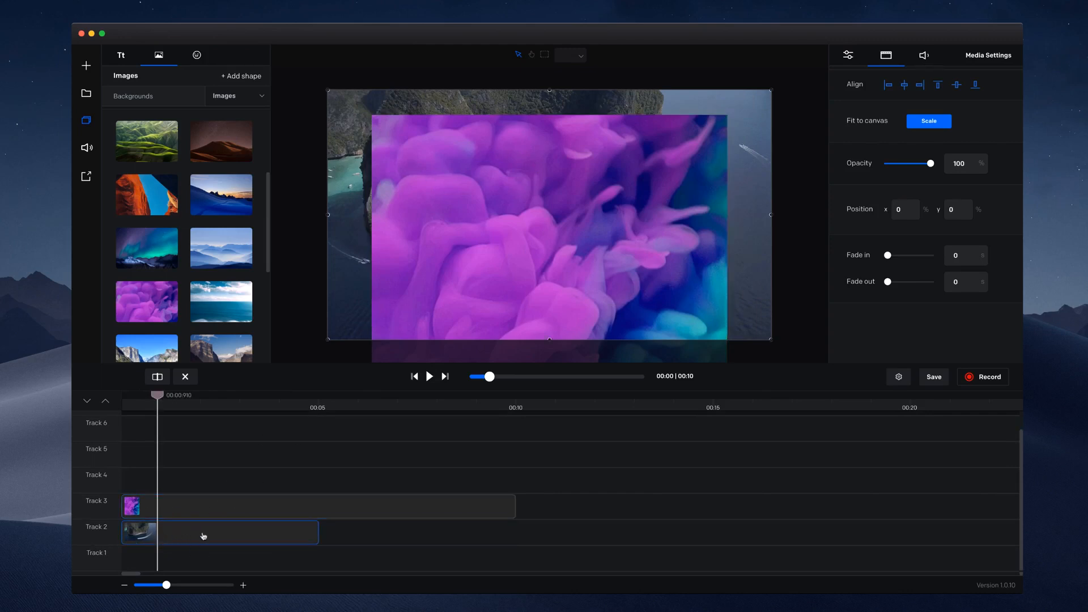
click(179, 516)
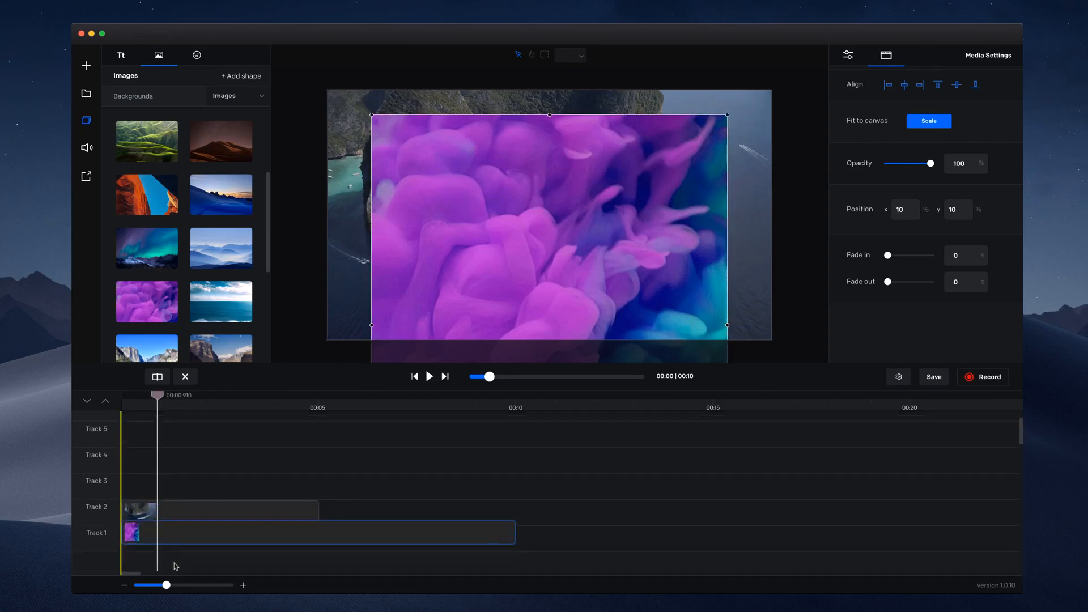
drag(192, 508, 182, 552)
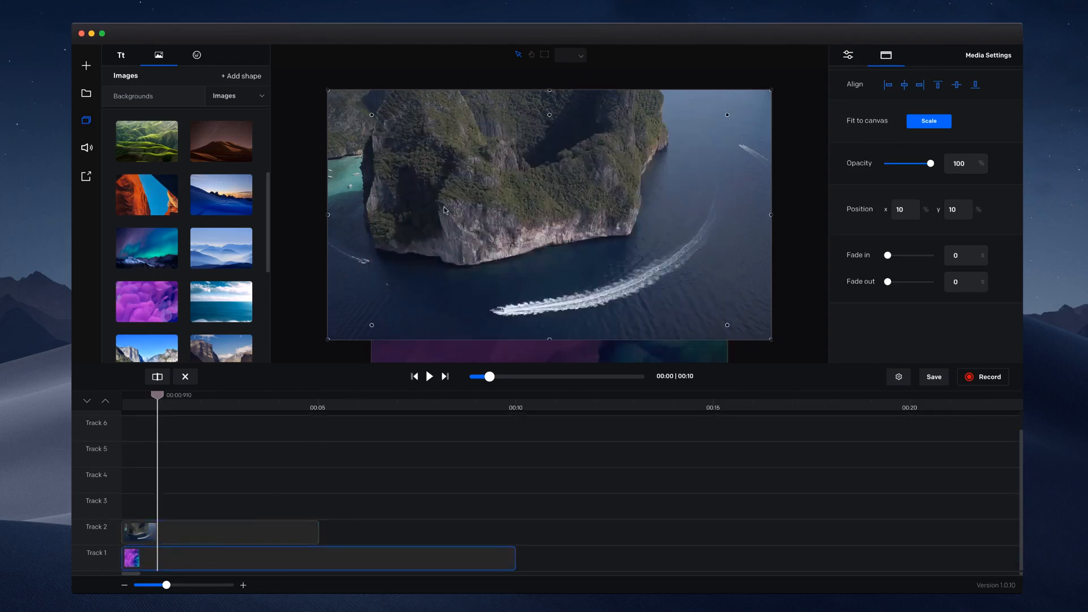
Zoom the canvas preview out around the video and the image beneath it.
scroll(572, 209, down, 3)
drag(395, 139, 477, 200)
drag(575, 286, 492, 223)
scroll(491, 223, up, 3)
scroll(488, 230, down, 3)
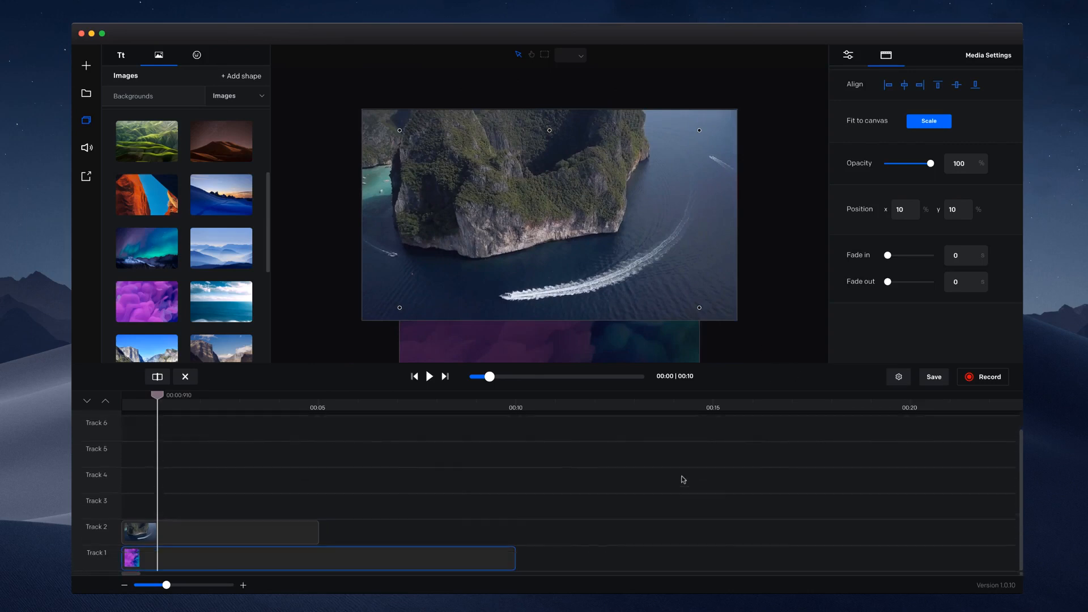
Hide Track 2, then reposition and enlarge the purple smoke image on the canvas until it covers the whole frame.
mouse_move(113, 439)
click(224, 541)
mouse_move(106, 538)
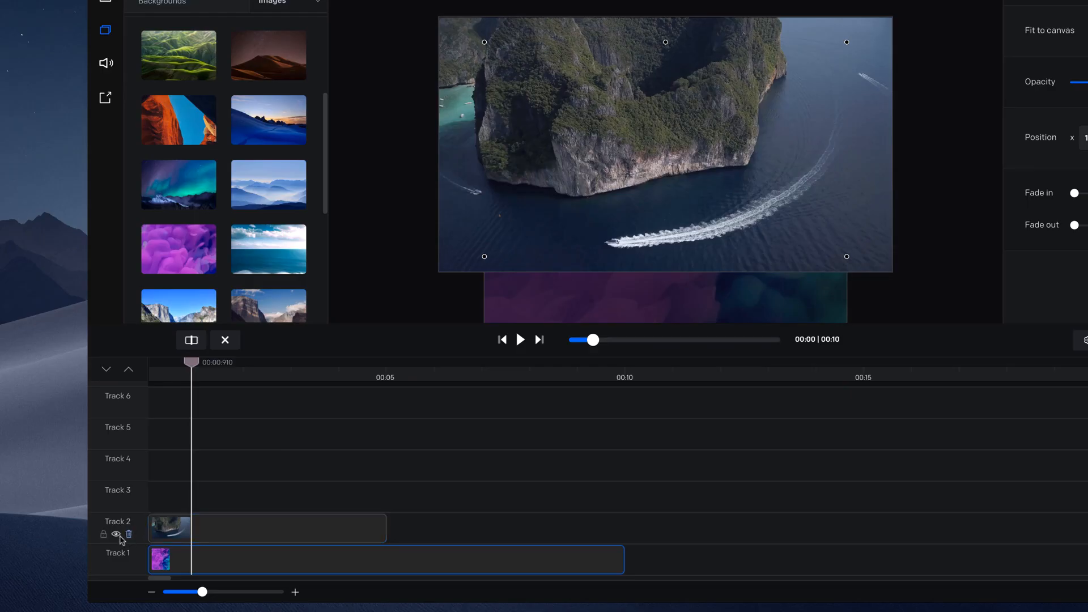
click(95, 536)
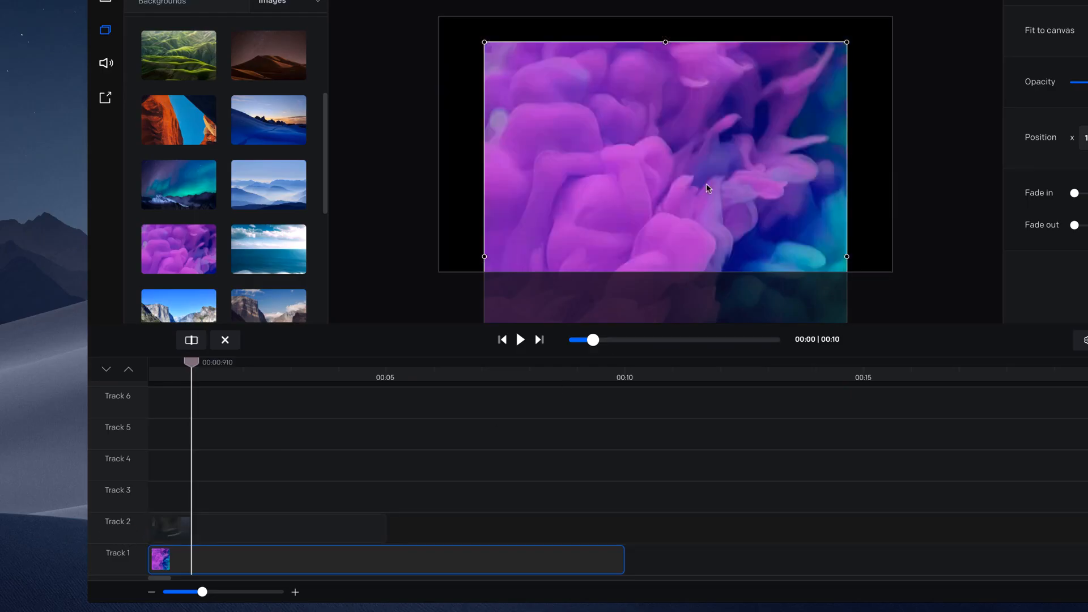
drag(571, 224, 669, 229)
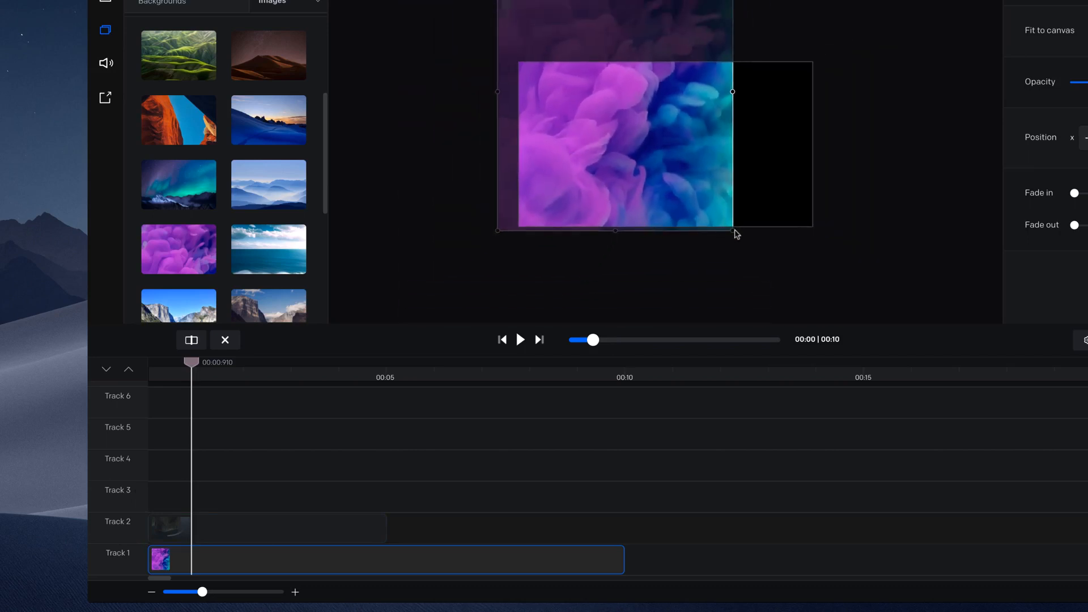
drag(735, 231, 900, 340)
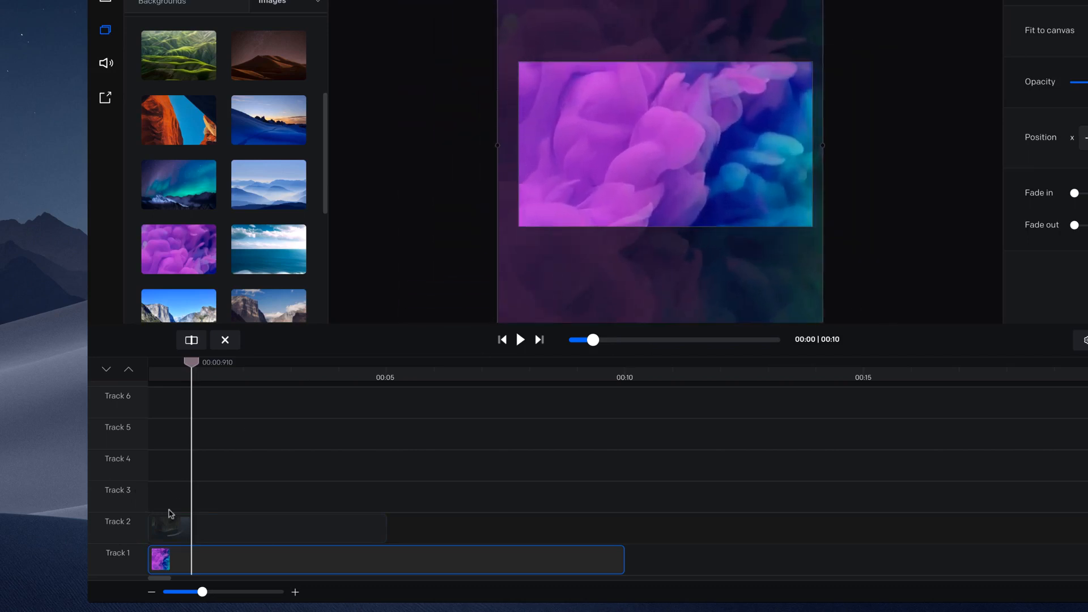
Show Track 2 again, shrink the video clip on the canvas and centre it over the purple smoke image.
click(116, 537)
click(634, 204)
drag(814, 64, 740, 94)
drag(674, 152, 702, 140)
Lock Track 1 and nudge the video on the canvas over the locked purple background.
mouse_move(116, 535)
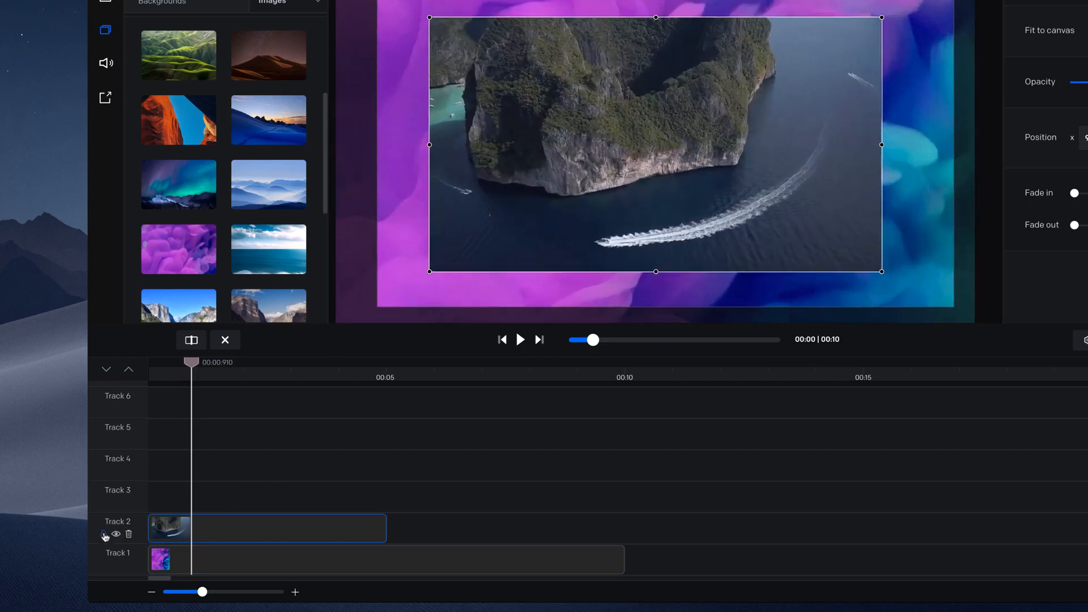
click(104, 566)
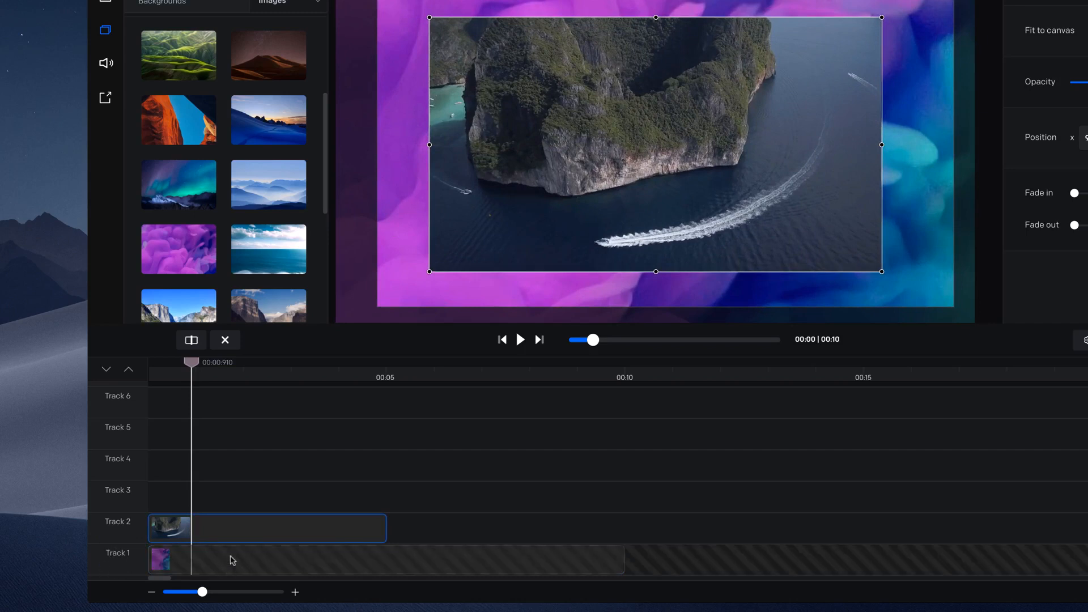
mouse_move(463, 243)
mouse_down()
mouse_move(507, 243)
mouse_move(445, 243)
mouse_move(462, 240)
mouse_up()
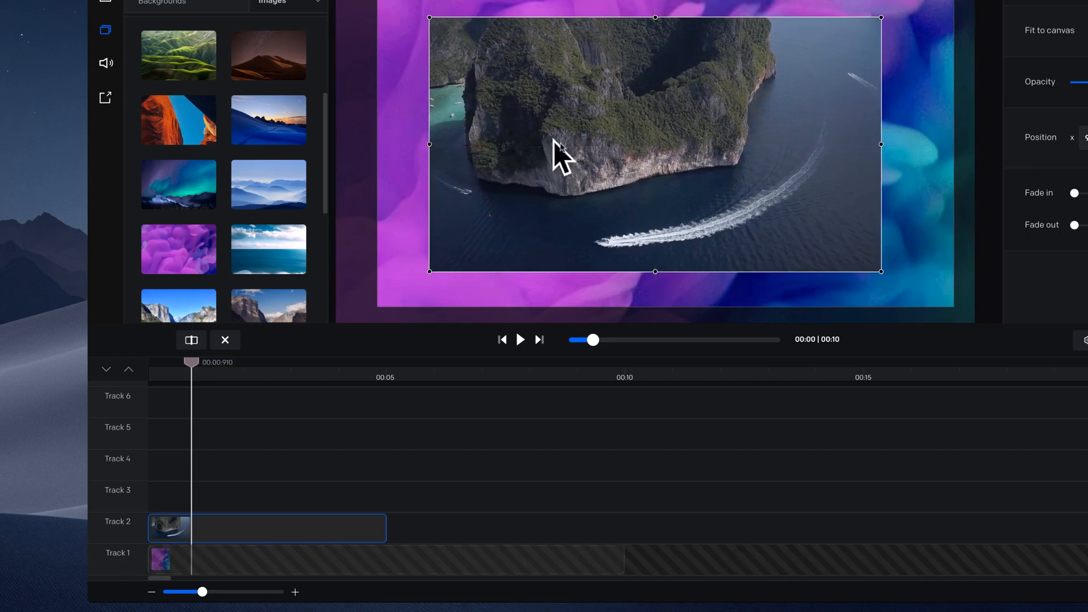
mouse_move(553, 189)
mouse_down()
mouse_move(585, 200)
mouse_move(566, 205)
mouse_move(550, 193)
mouse_up()
scroll(639, 123, down, 2)
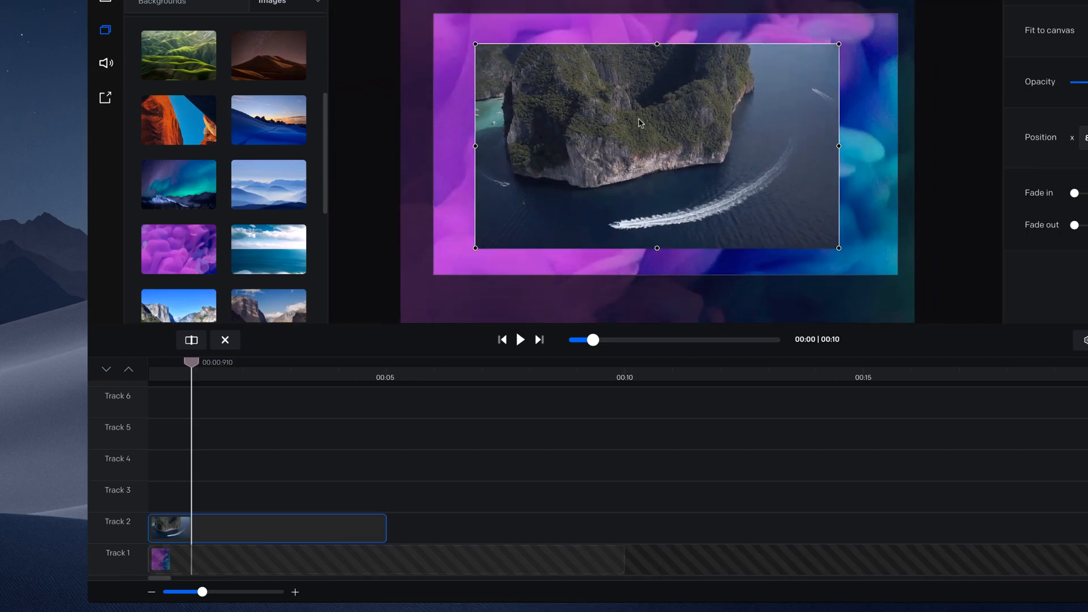
Unlock Track 1 and shorten the purple smoke image clip to end at 5 s, level with the video clip.
click(105, 569)
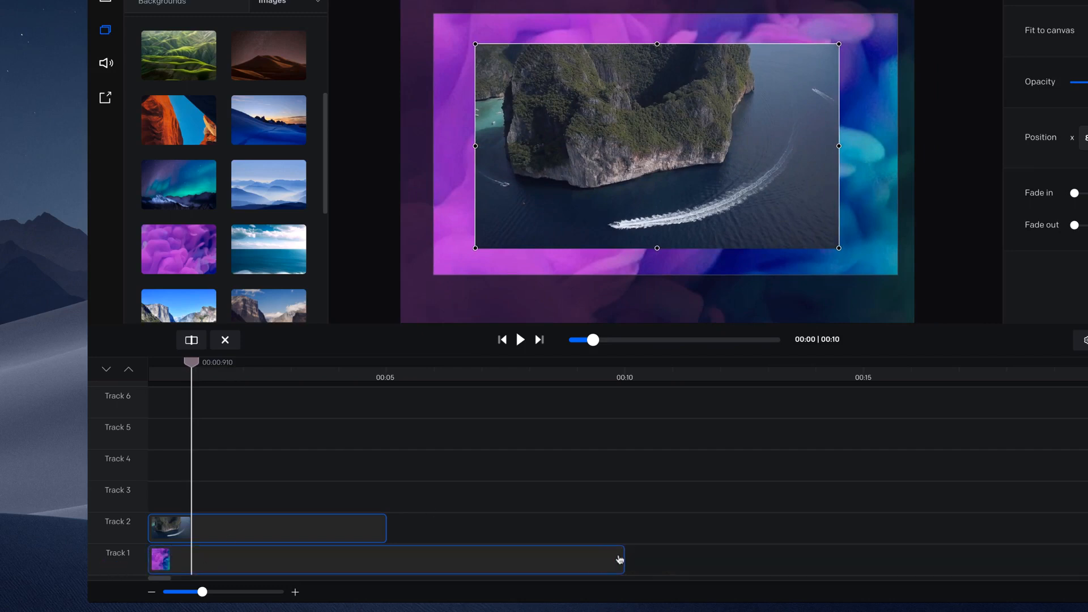
drag(625, 556, 388, 537)
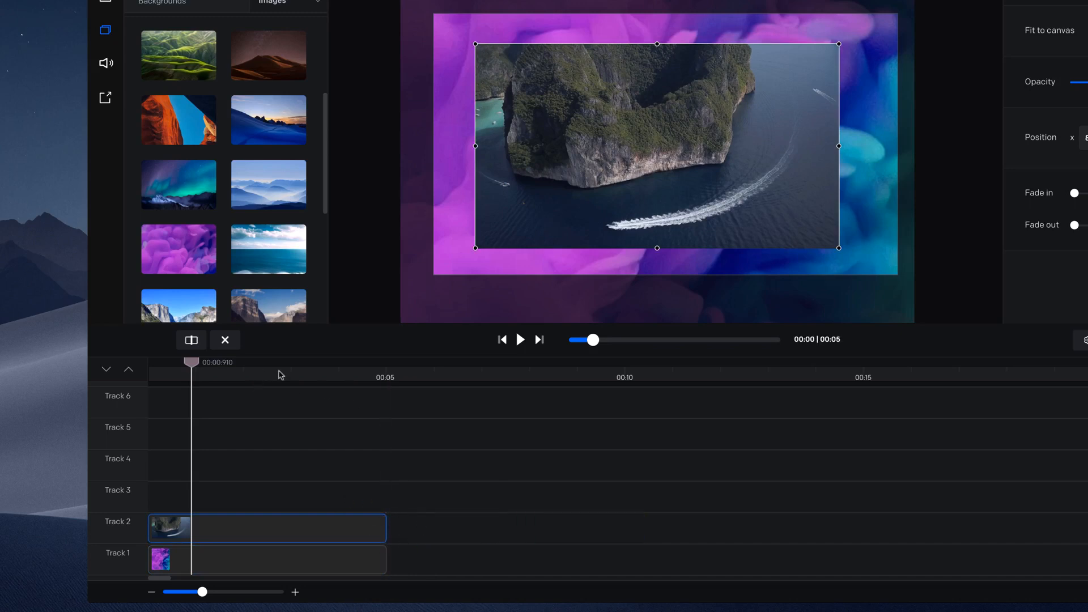
Cut off the Track 2 video after 2.75 s by splitting and deleting, and extend the remaining clip's end back to 5 s.
click(278, 375)
click(192, 343)
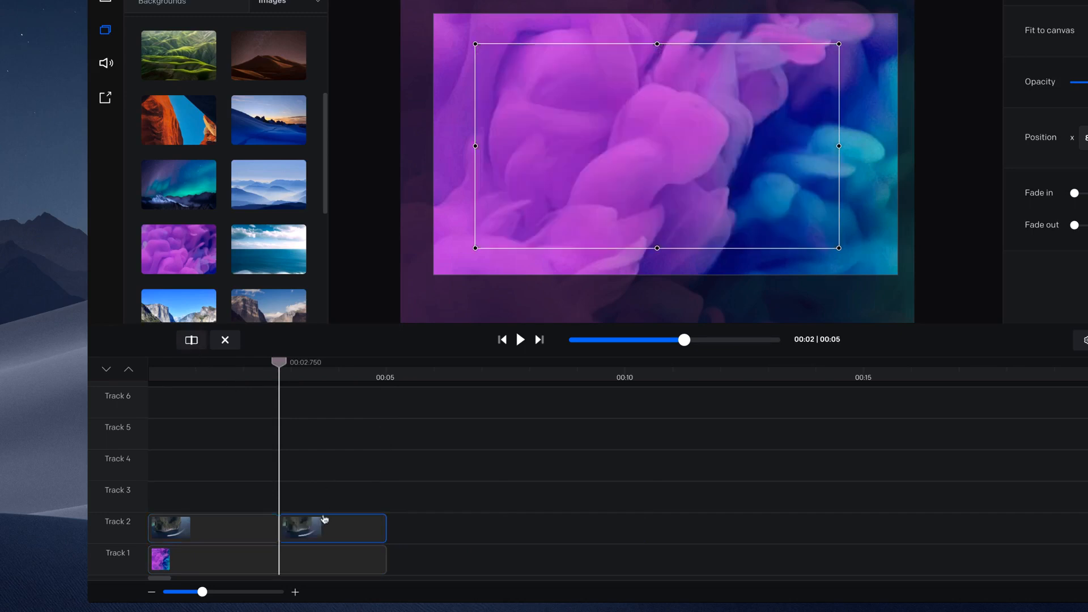
drag(325, 520, 363, 521)
click(225, 340)
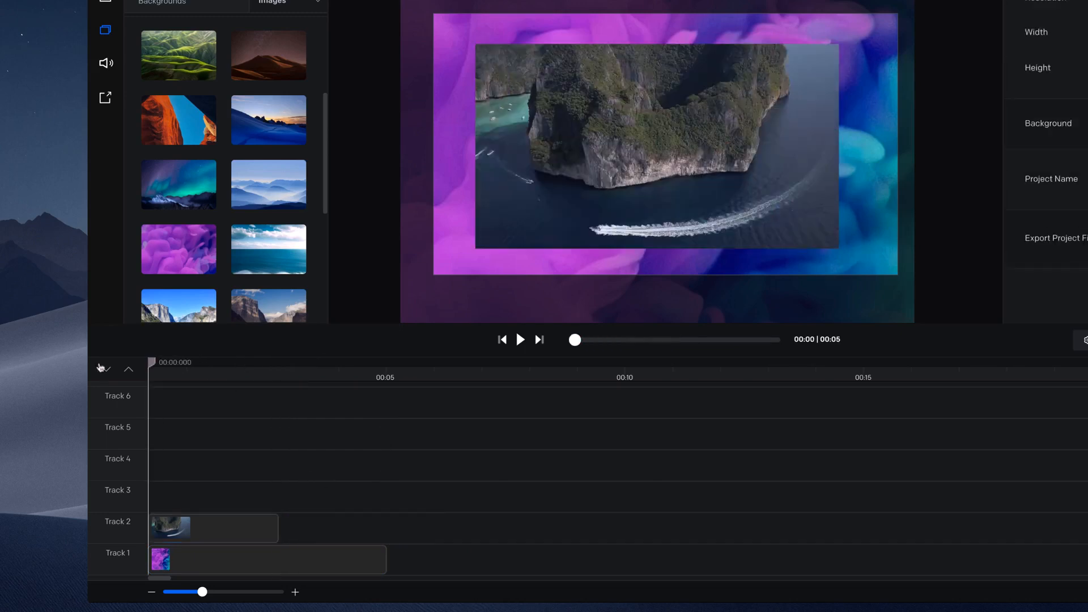
drag(276, 522, 385, 533)
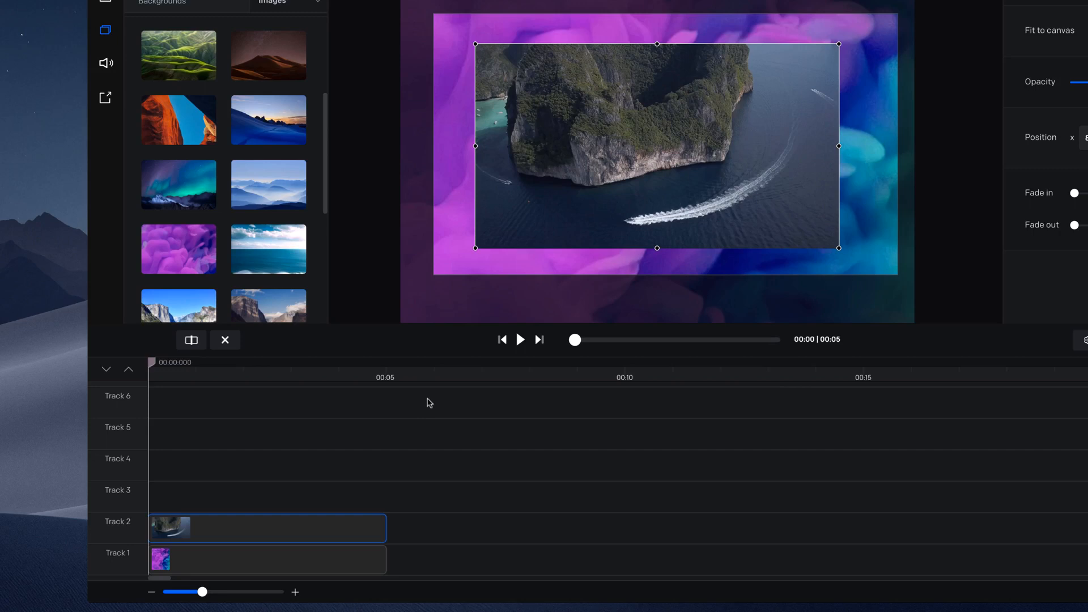
Delete the three empty tracks above Track 4: Track 7, Track 6 and Track 5.
scroll(431, 403, up, 1)
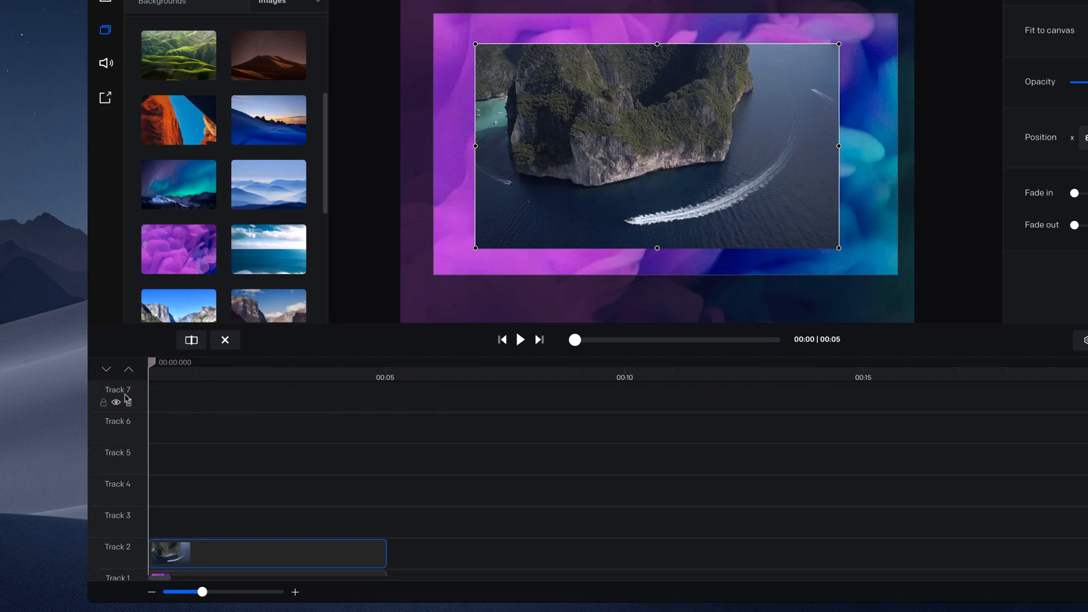
click(129, 404)
click(129, 404)
click(128, 404)
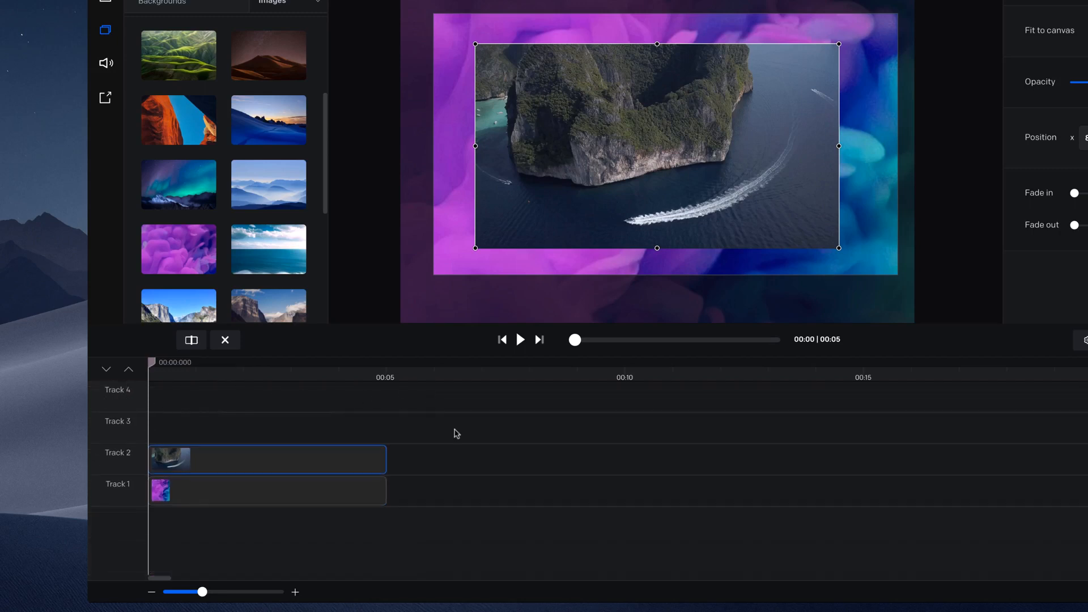